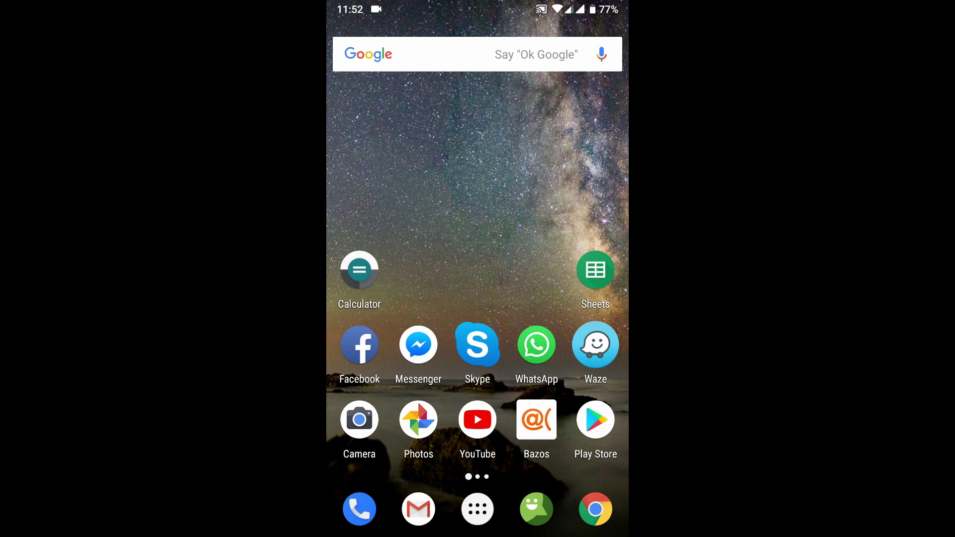
Open Settings from the app drawer, go to System and expand Advanced to list Updater.
{"action": "left_click", "coordinate": [478, 509]}
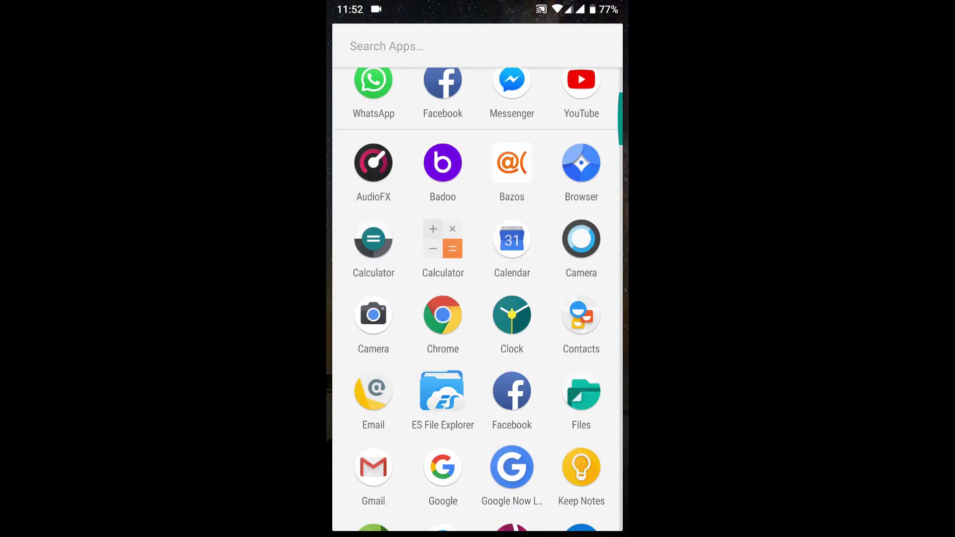
{"action": "scroll", "coordinate": [478, 298], "scroll_direction": "down", "scroll_amount": 5}
{"action": "left_click", "coordinate": [442, 326]}
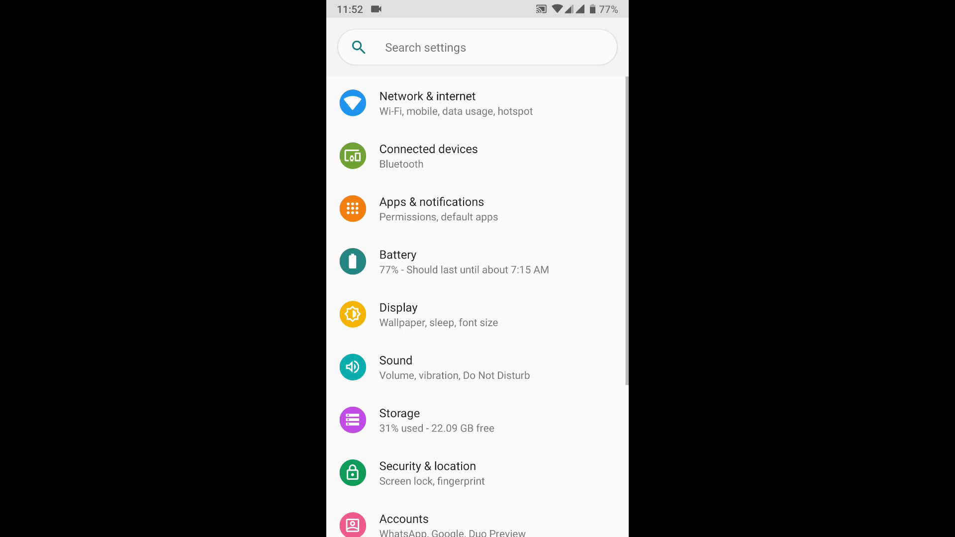
{"action": "scroll", "coordinate": [477, 307], "scroll_direction": "down", "scroll_amount": 1}
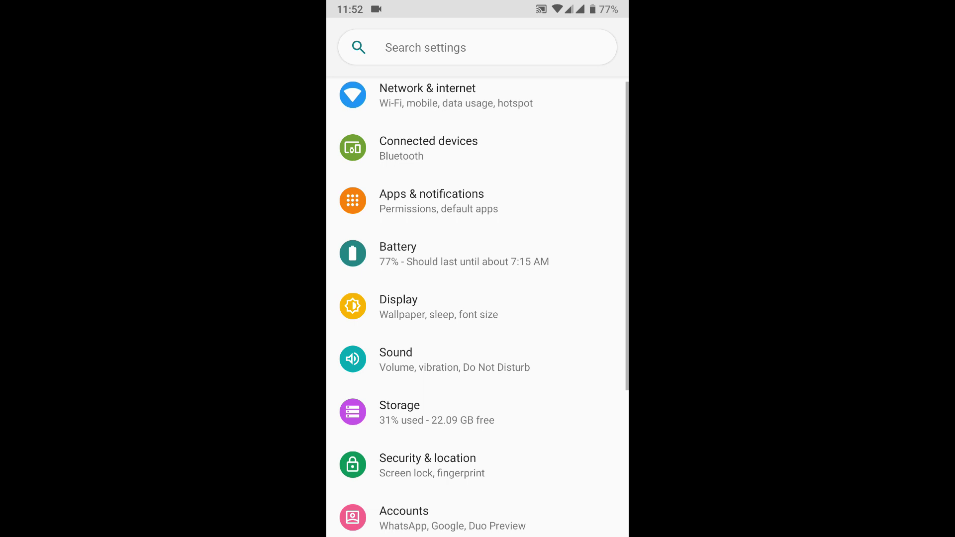
{"action": "scroll", "coordinate": [477, 307], "scroll_direction": "down", "scroll_amount": 3}
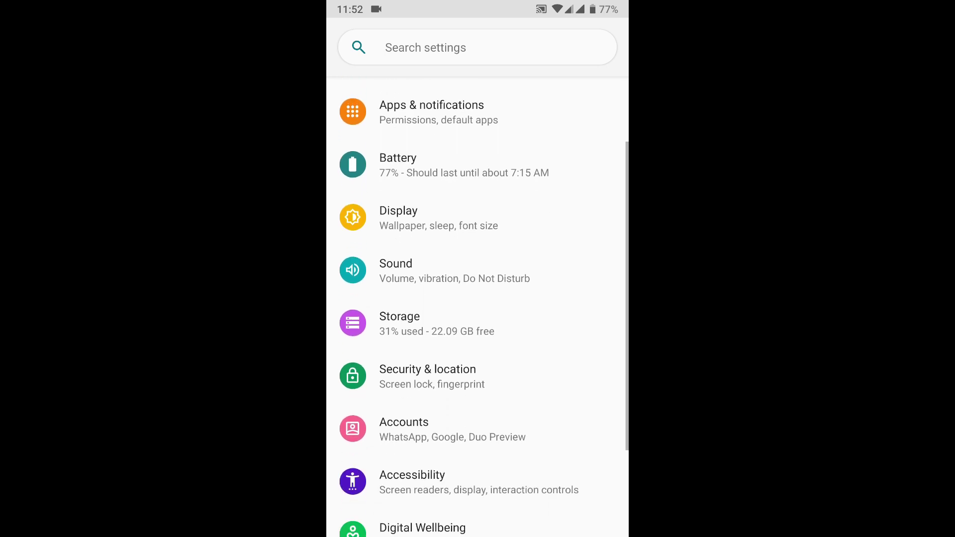
{"action": "scroll", "coordinate": [477, 307], "scroll_direction": "down", "scroll_amount": 3}
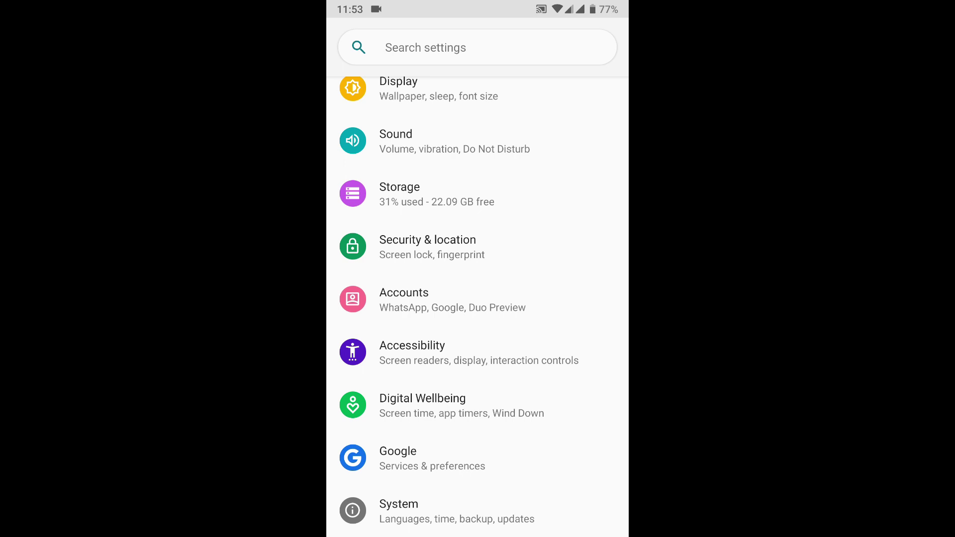
{"action": "left_click", "coordinate": [457, 511]}
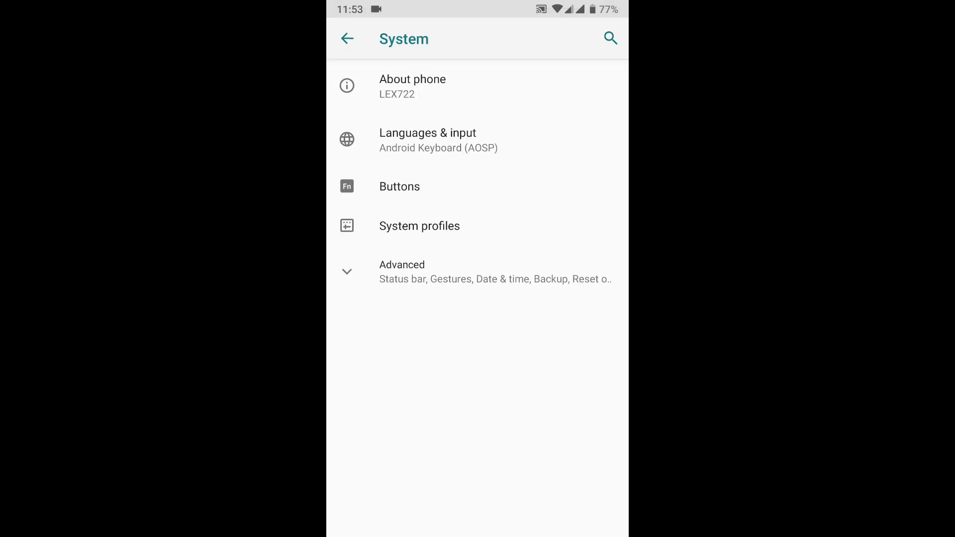
{"action": "left_click", "coordinate": [478, 272]}
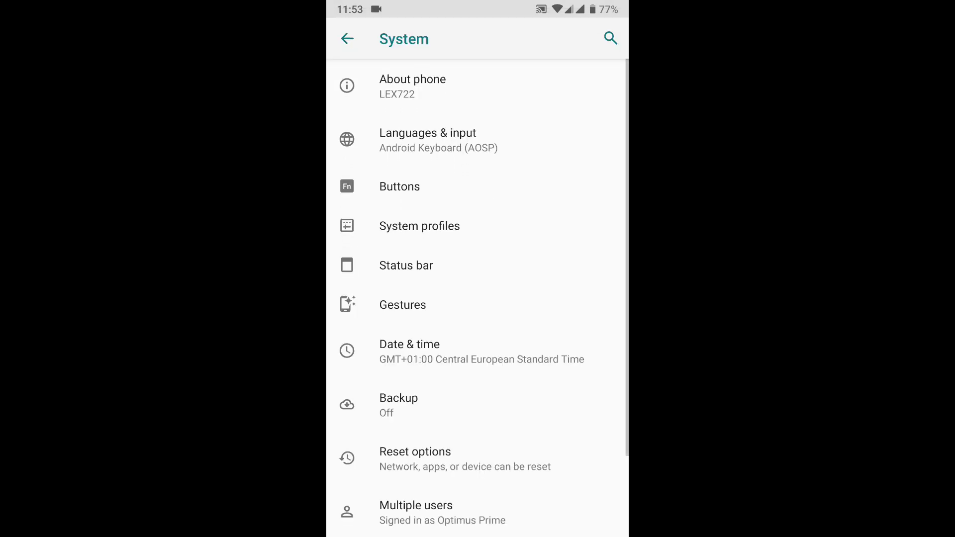
{"action": "scroll", "coordinate": [477, 336], "scroll_direction": "down", "scroll_amount": 2}
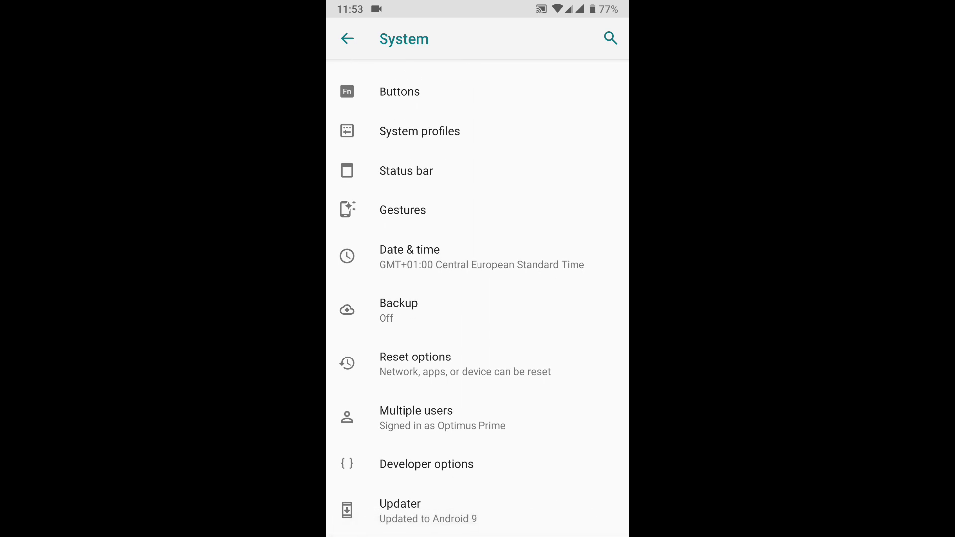
Open Updater from System settings to show LineageOS 16.0 with no new updates.
{"action": "left_click", "coordinate": [477, 511]}
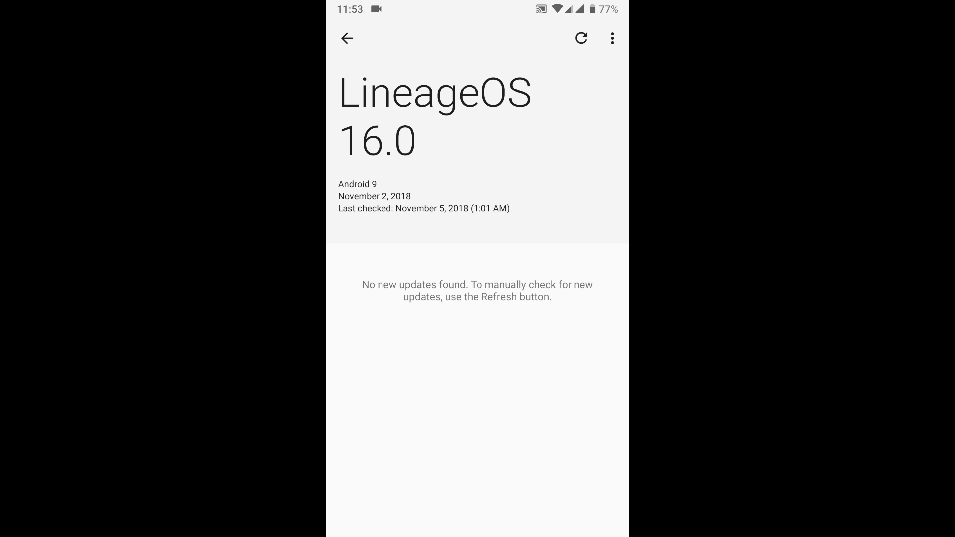
Back out of System settings, Settings and the app list to the home screen.
{"action": "key", "text": "Escape"}
{"action": "key", "text": "Escape"}
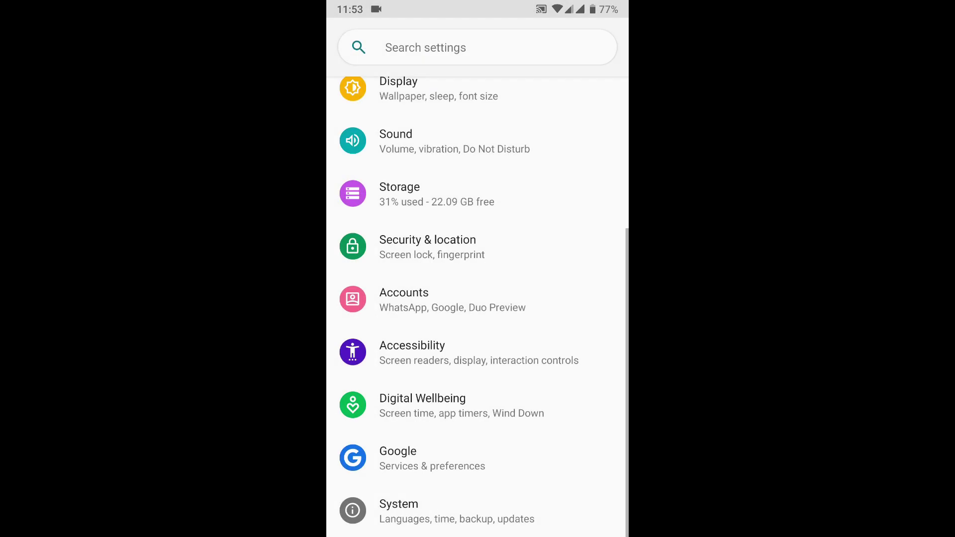
{"action": "key", "text": "Escape"}
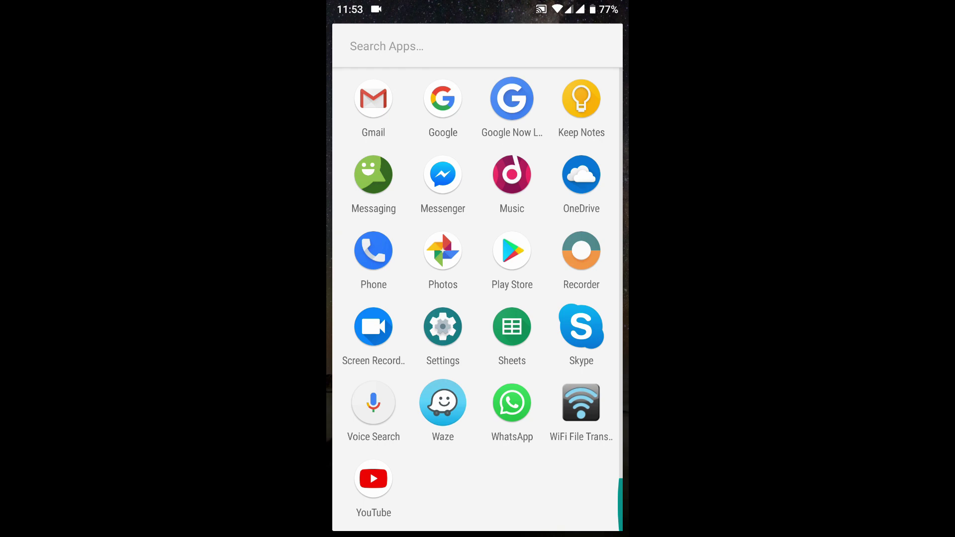
{"action": "key", "text": "Escape"}
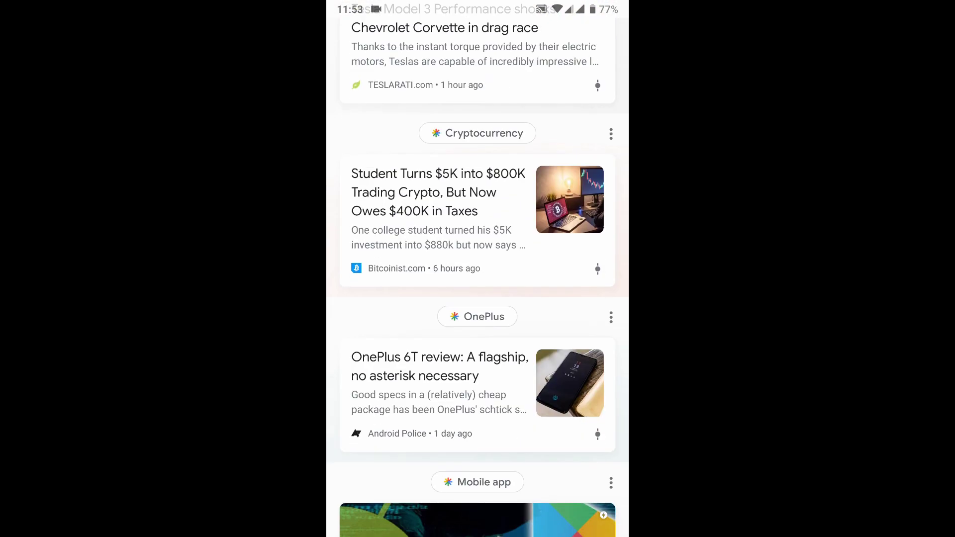
{"action": "scroll", "coordinate": [478, 299], "scroll_direction": "down", "scroll_amount": 2}
{"action": "scroll", "coordinate": [478, 299], "scroll_direction": "down", "scroll_amount": 3}
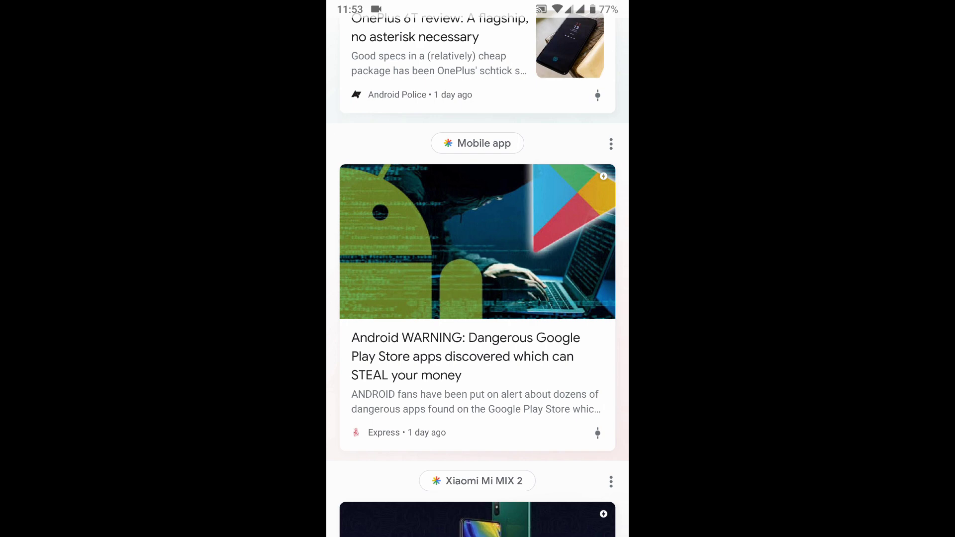
{"action": "scroll", "coordinate": [478, 298], "scroll_direction": "down", "scroll_amount": 3}
{"action": "scroll", "coordinate": [477, 299], "scroll_direction": "down", "scroll_amount": 3}
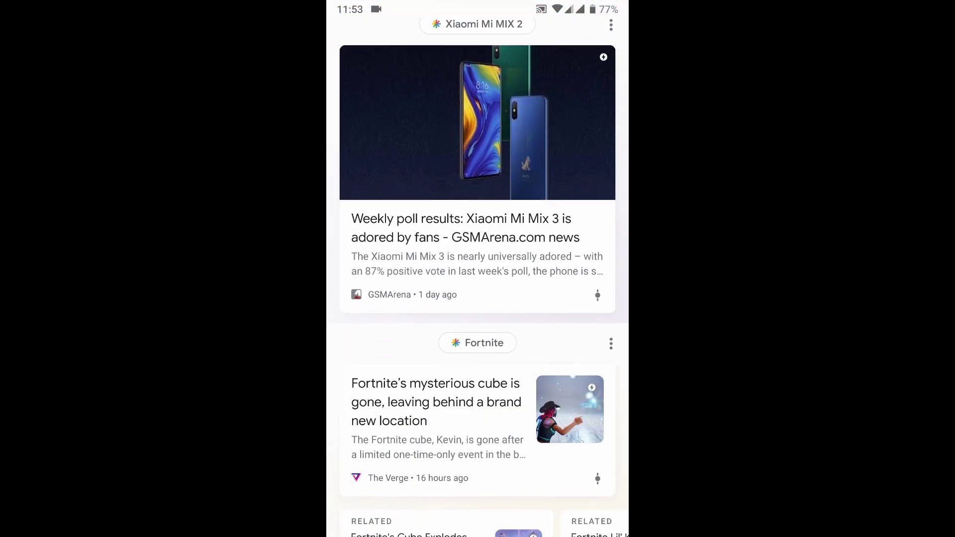
{"action": "scroll", "coordinate": [477, 299], "scroll_direction": "down", "scroll_amount": 3}
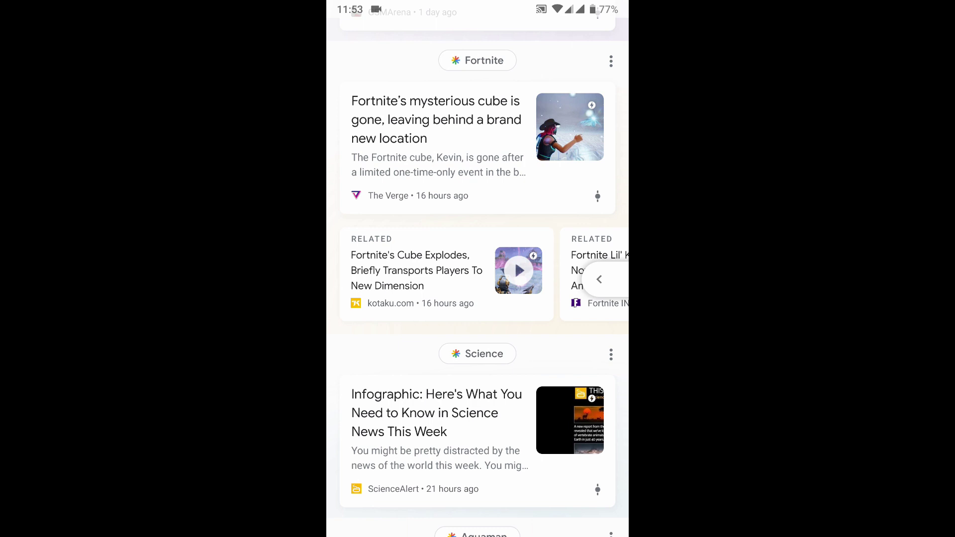
{"action": "scroll", "coordinate": [477, 298], "scroll_direction": "down", "scroll_amount": 3}
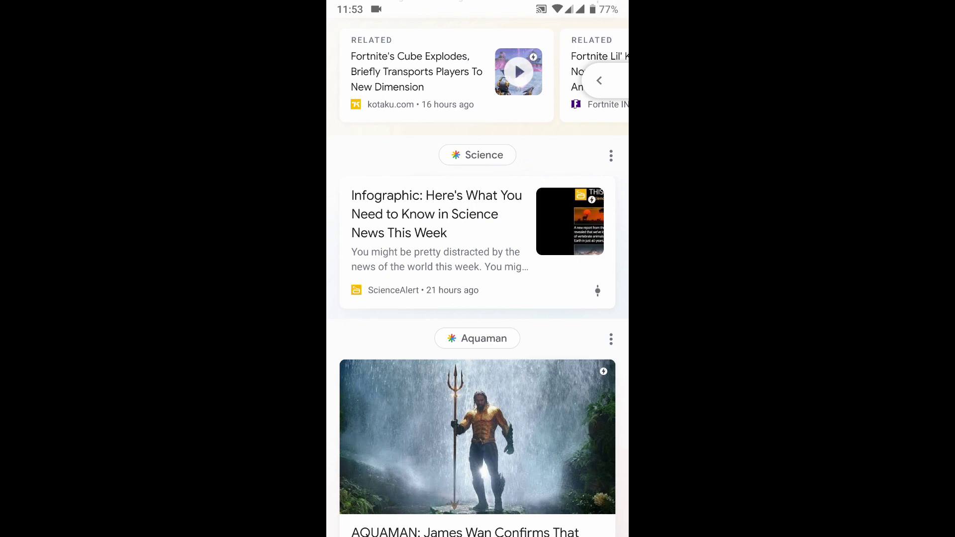
{"action": "scroll", "coordinate": [478, 299], "scroll_direction": "down", "scroll_amount": 3}
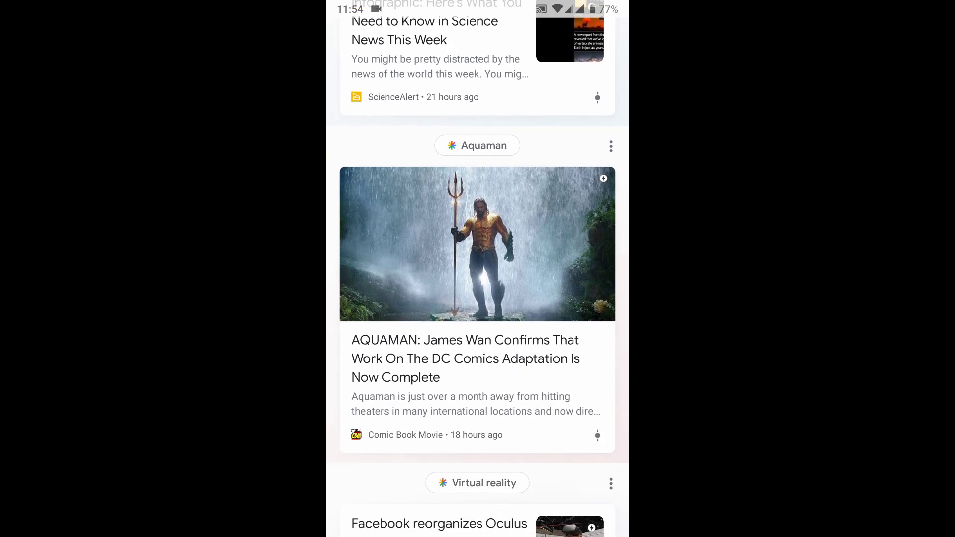